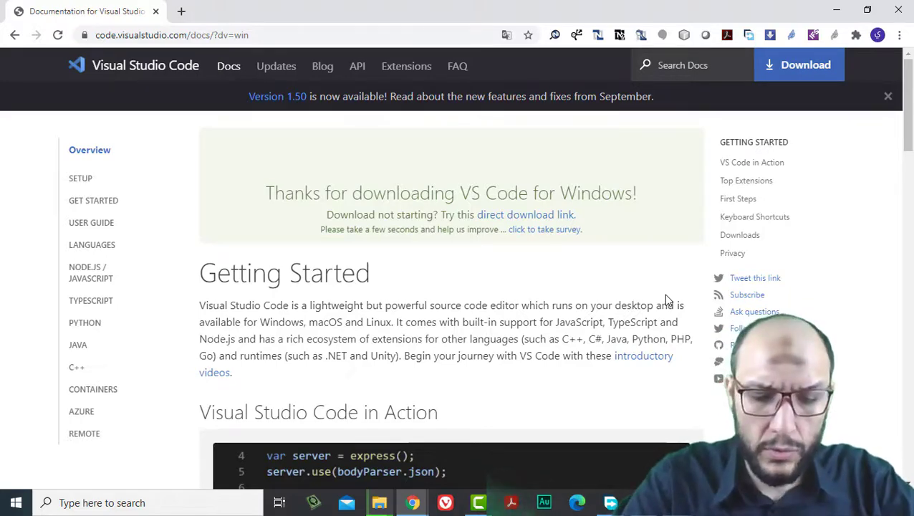
- Search the web for pycharm in a new browser tab and open the Download PyCharm page on jetbrains.com
{"action": "key", "text": "ctrl+t"}
{"action": "type", "text": "py"}
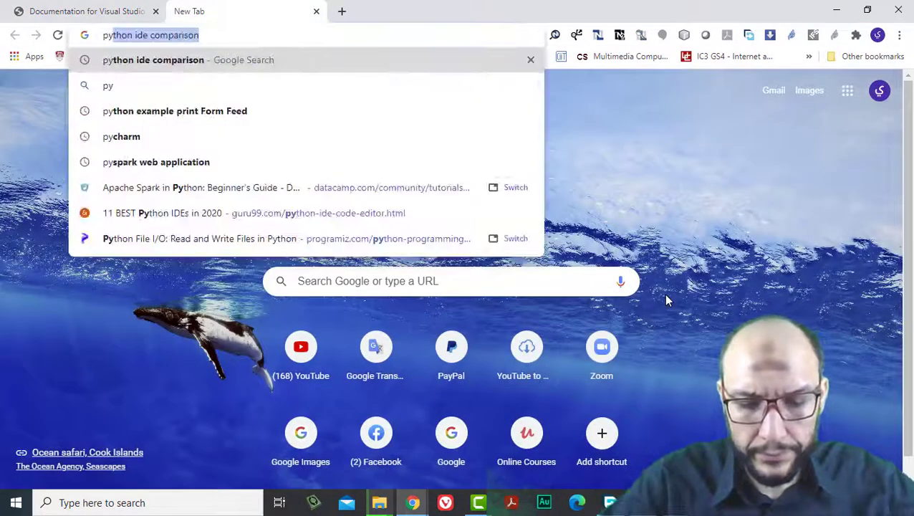
{"action": "type", "text": "charm"}
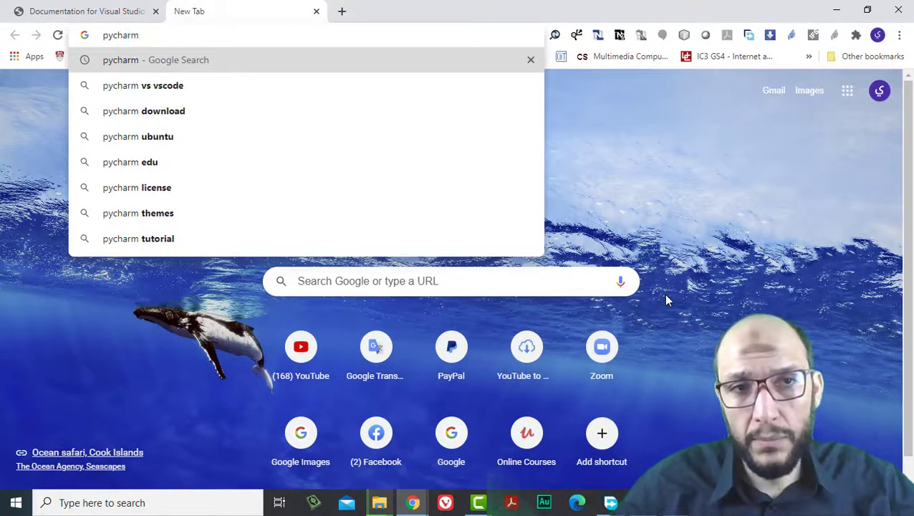
{"action": "key", "text": "Return"}
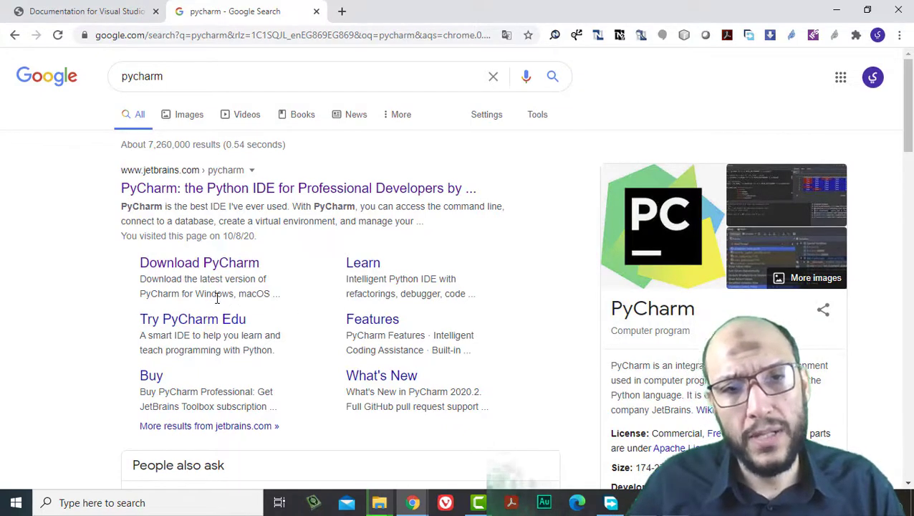
{"action": "left_click", "coordinate": [179, 265]}
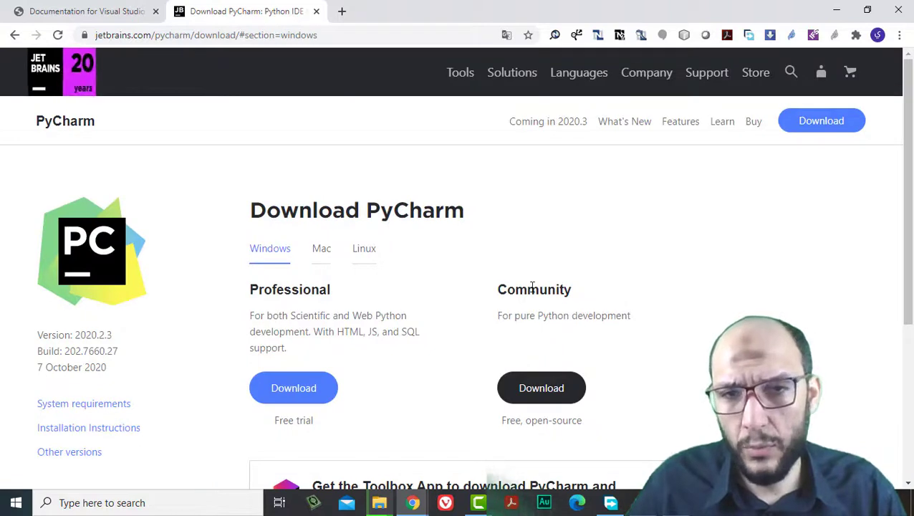
- Start downloading the free, open-source Community edition of PyCharm for Windows
{"action": "double_click", "coordinate": [532, 289]}
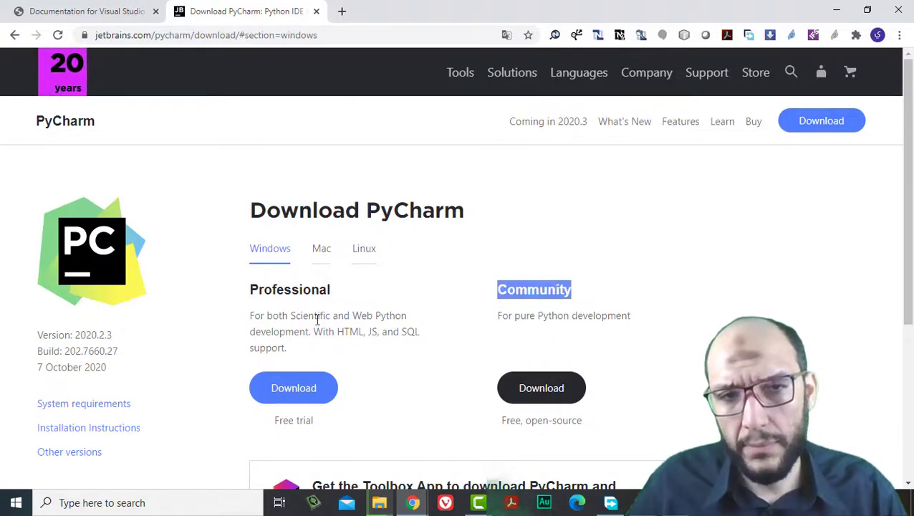
{"action": "triple_click", "coordinate": [537, 320]}
{"action": "left_click_drag", "start_coordinate": [537, 321], "coordinate": [534, 295]}
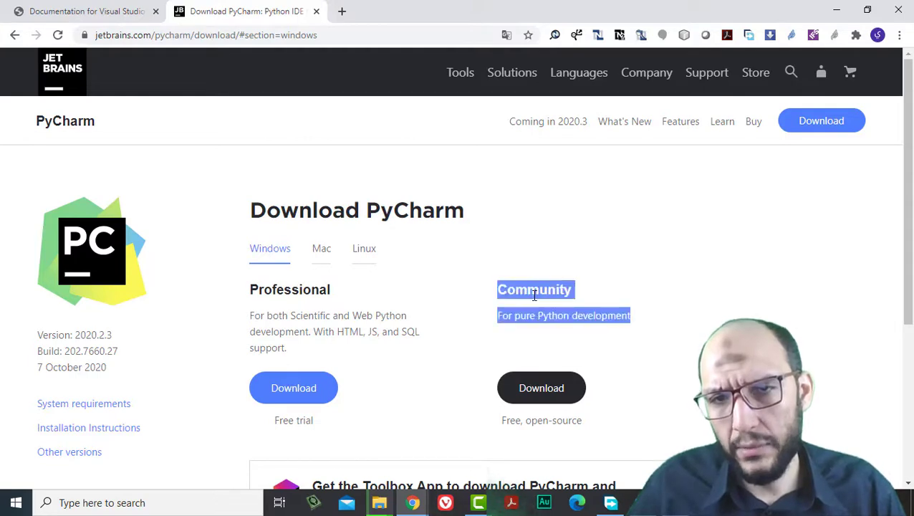
{"action": "scroll", "coordinate": [535, 383], "scroll_direction": "down", "scroll_amount": 2}
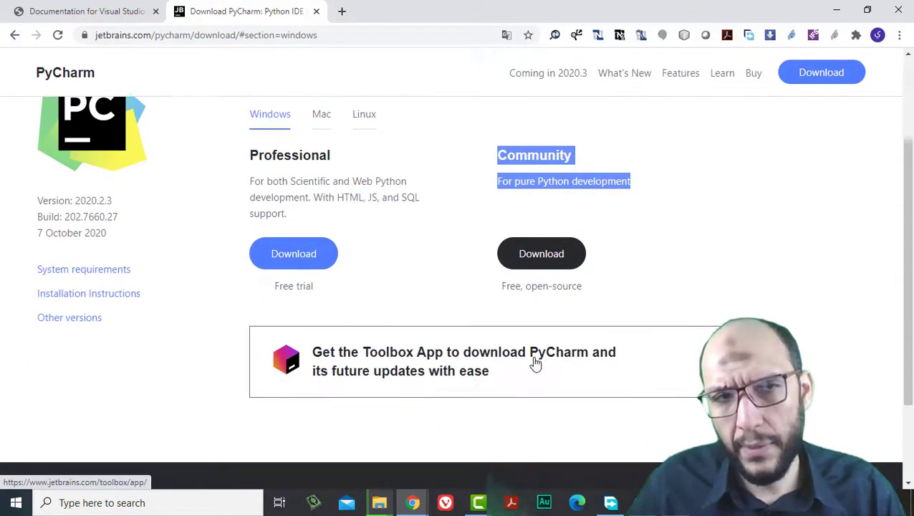
{"action": "left_click", "coordinate": [546, 269]}
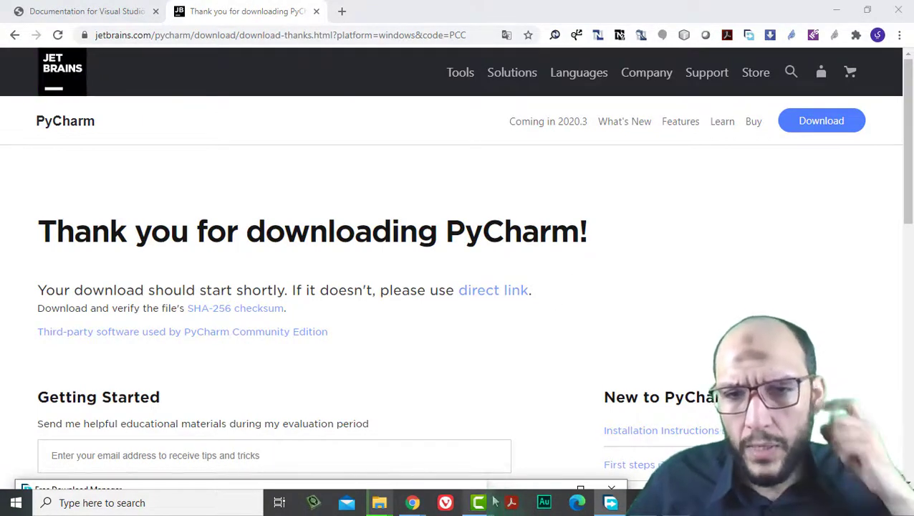
- Switch to Free Download Manager, cancel the new pycharm-community-2020.2.3.exe download and select the existing completed copy
{"action": "left_click_drag", "start_coordinate": [493, 485], "coordinate": [786, 261]}
{"action": "left_click_drag", "start_coordinate": [146, 365], "coordinate": [140, 398]}
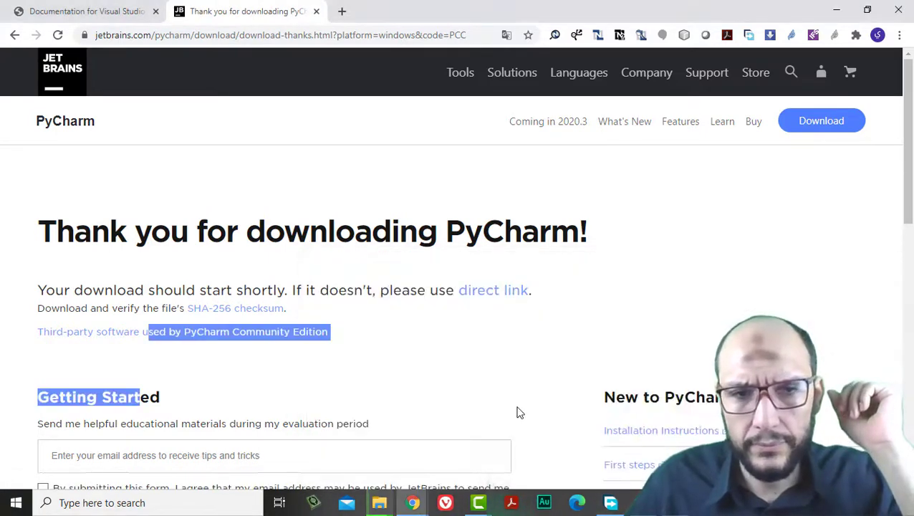
{"action": "key", "text": "alt+Tab"}
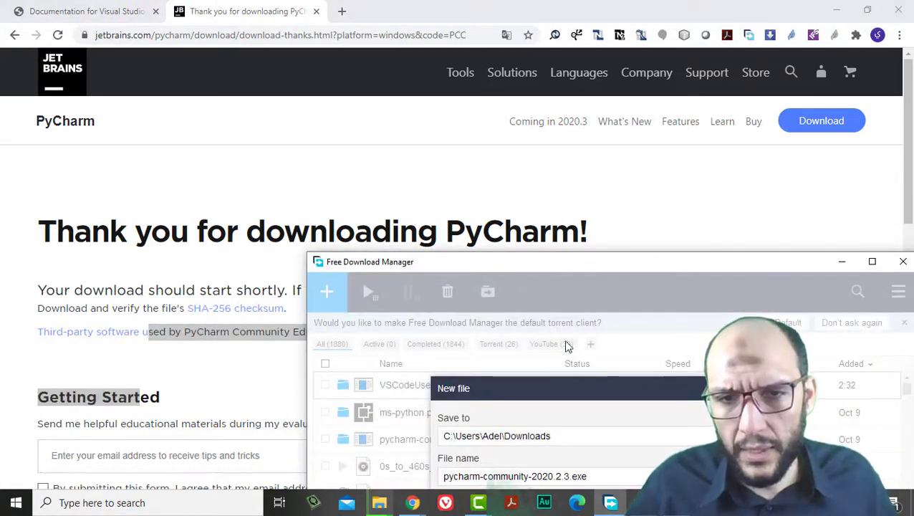
{"action": "left_click_drag", "start_coordinate": [561, 260], "coordinate": [527, 114]}
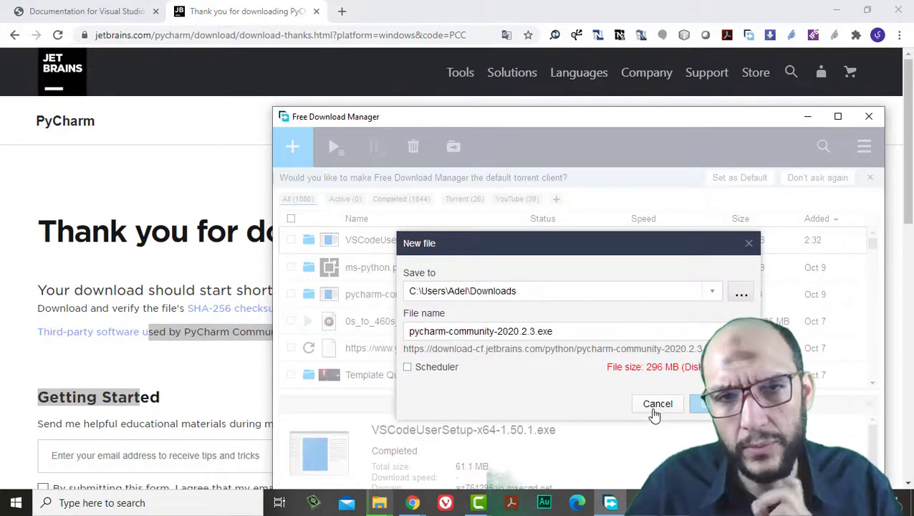
{"action": "left_click", "coordinate": [657, 405]}
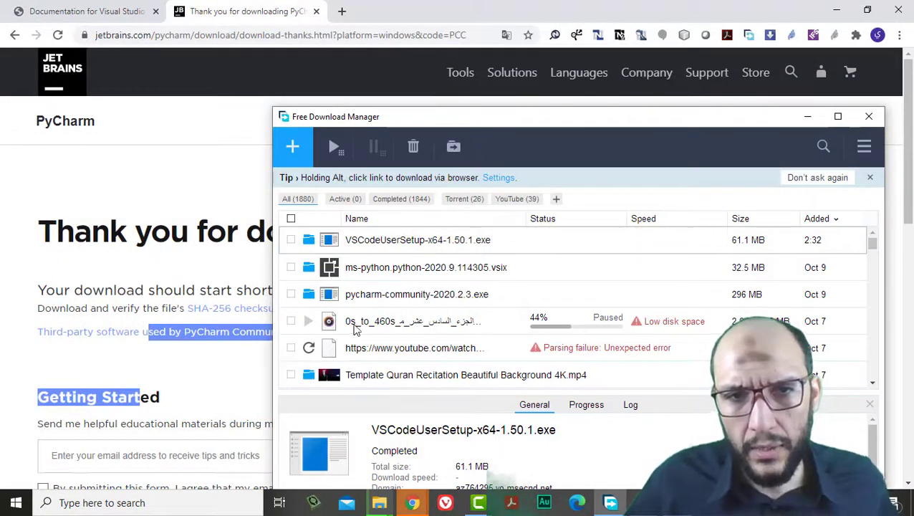
{"action": "left_click", "coordinate": [348, 300]}
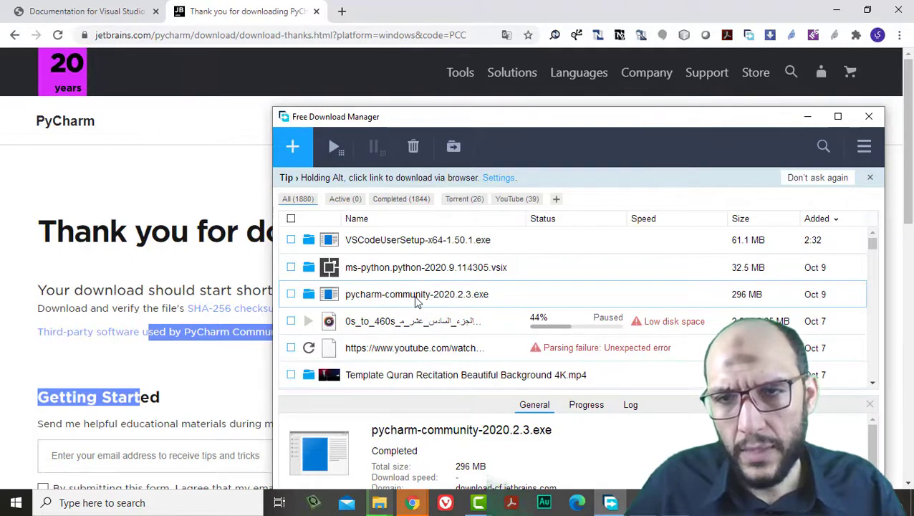
- Clear the desktop by minimizing the browser and code editor windows and closing Free Download Manager
{"action": "left_click", "coordinate": [834, 10]}
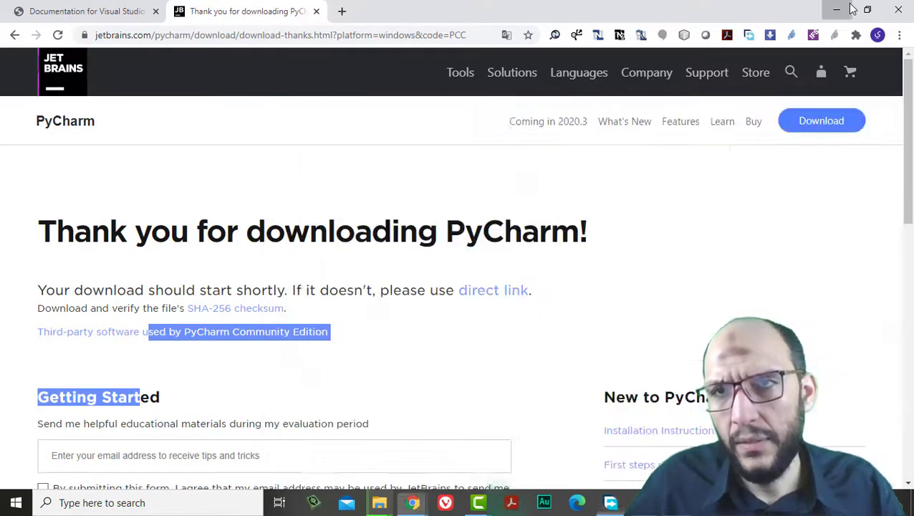
{"action": "left_click", "coordinate": [852, 8]}
{"action": "left_click", "coordinate": [837, 10]}
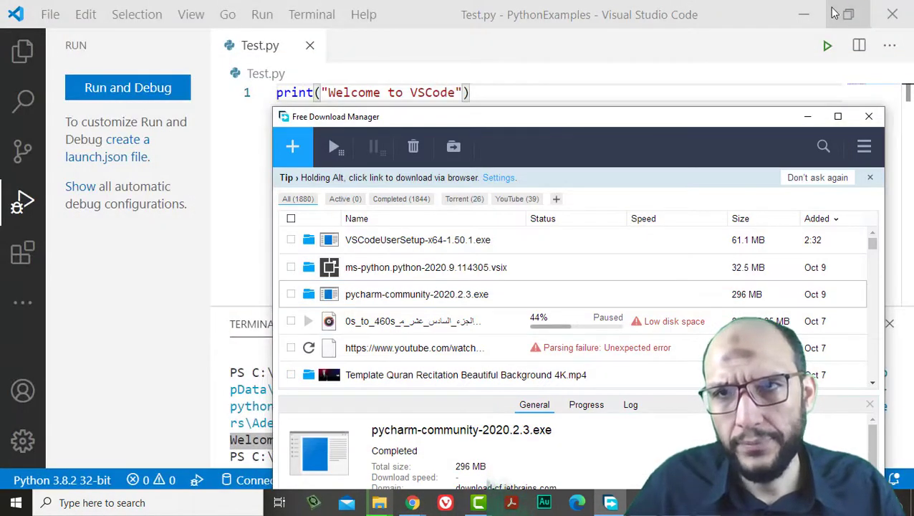
{"action": "left_click", "coordinate": [788, 10]}
{"action": "left_click", "coordinate": [804, 10]}
{"action": "left_click", "coordinate": [869, 116]}
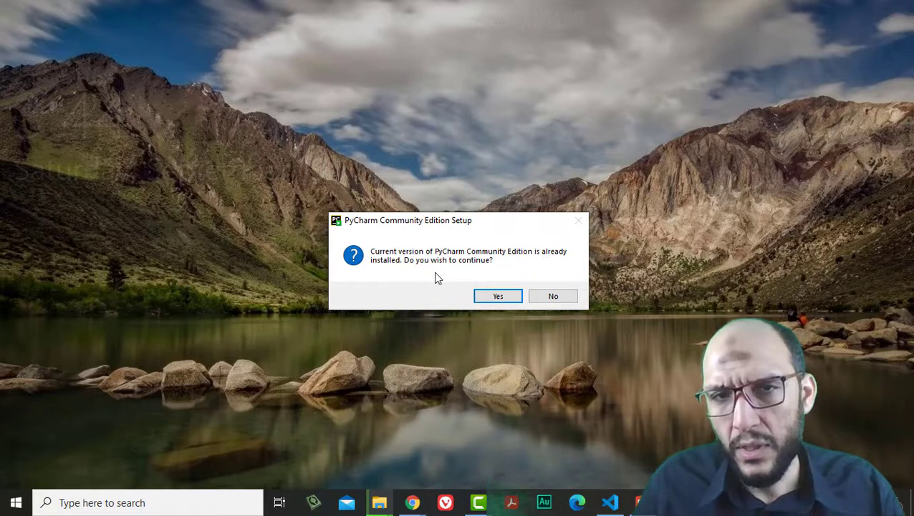
- Continue the PyCharm Community Edition setup and silently uninstall the old 2020.2.3 version
{"action": "left_click", "coordinate": [492, 296]}
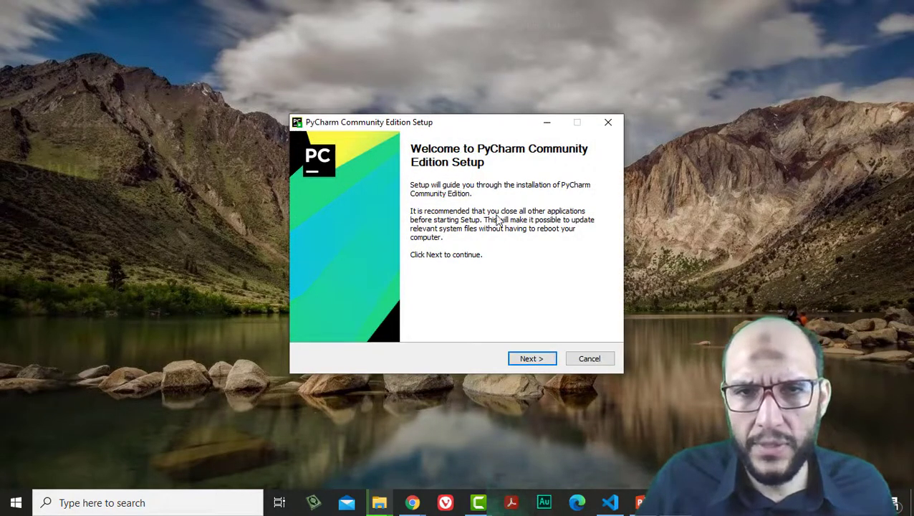
{"action": "left_click", "coordinate": [550, 362]}
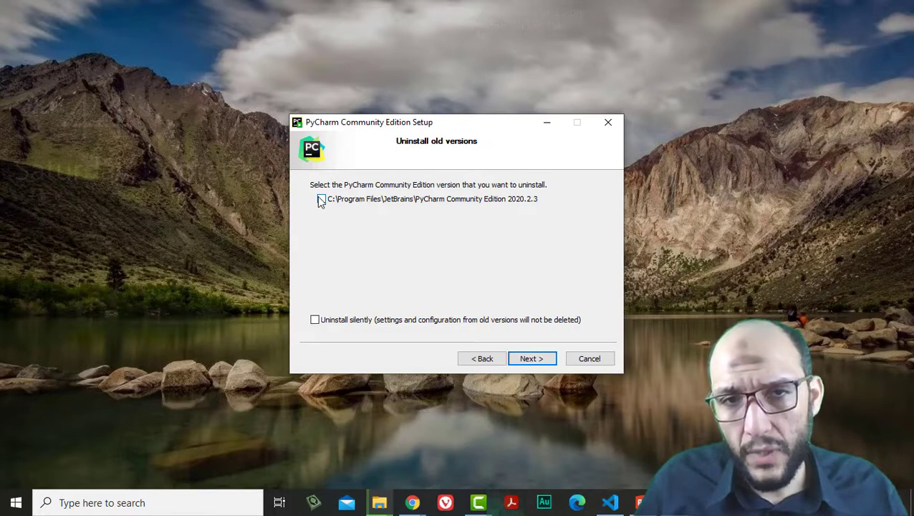
{"action": "left_click", "coordinate": [314, 321]}
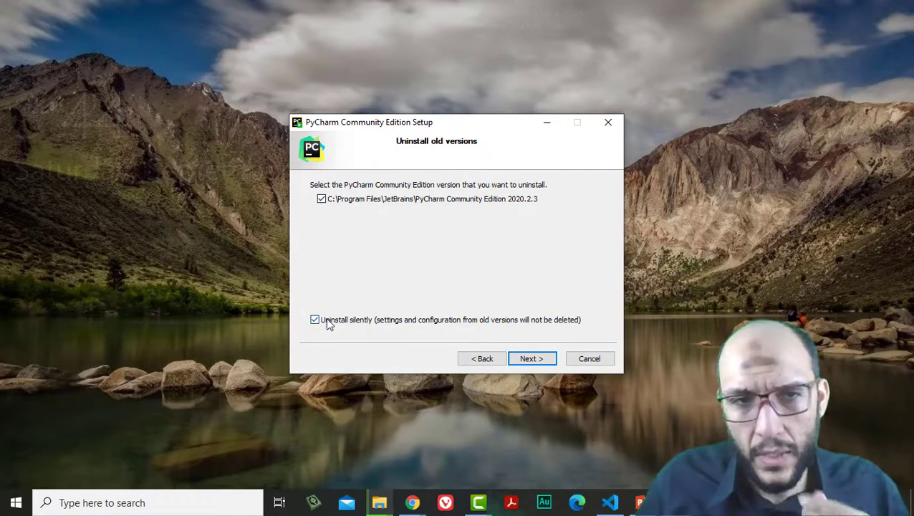
{"action": "left_click", "coordinate": [535, 363]}
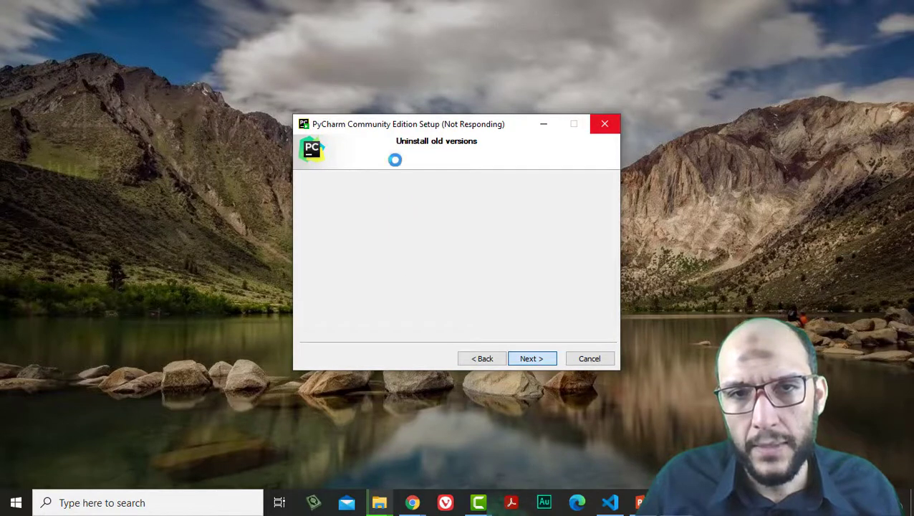
{"action": "right_click", "coordinate": [405, 86]}
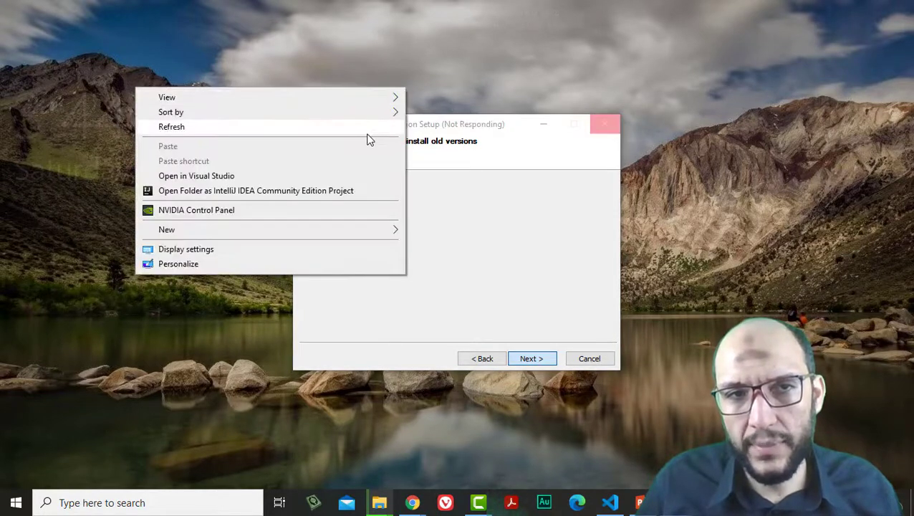
{"action": "left_click", "coordinate": [414, 117]}
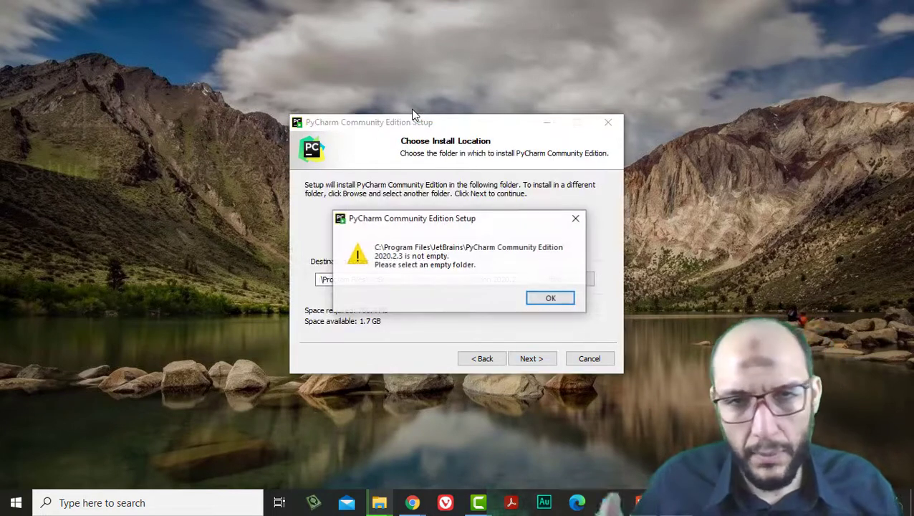
- Try to continue the setup with the default PyCharm Community Edition 2020.2.3 destination folder
{"action": "left_click", "coordinate": [564, 301]}
{"action": "left_click_drag", "start_coordinate": [436, 280], "coordinate": [305, 282]}
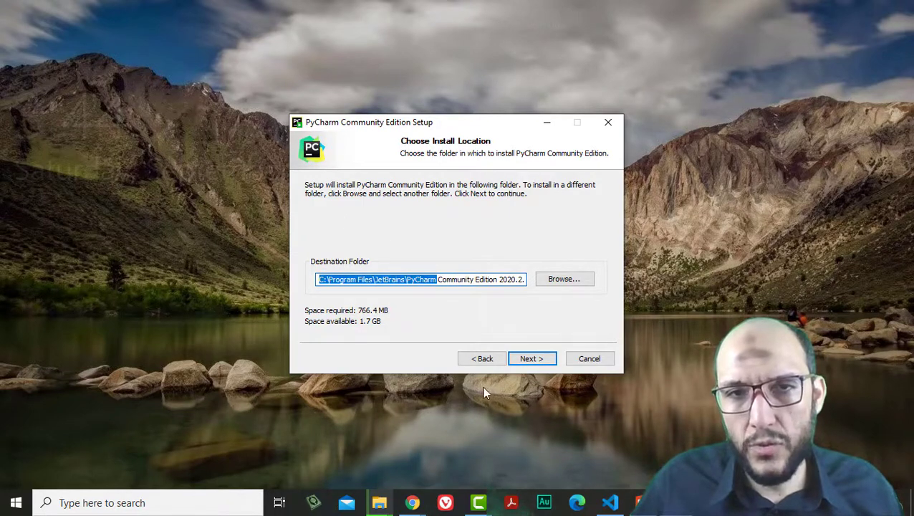
{"action": "left_click", "coordinate": [517, 360]}
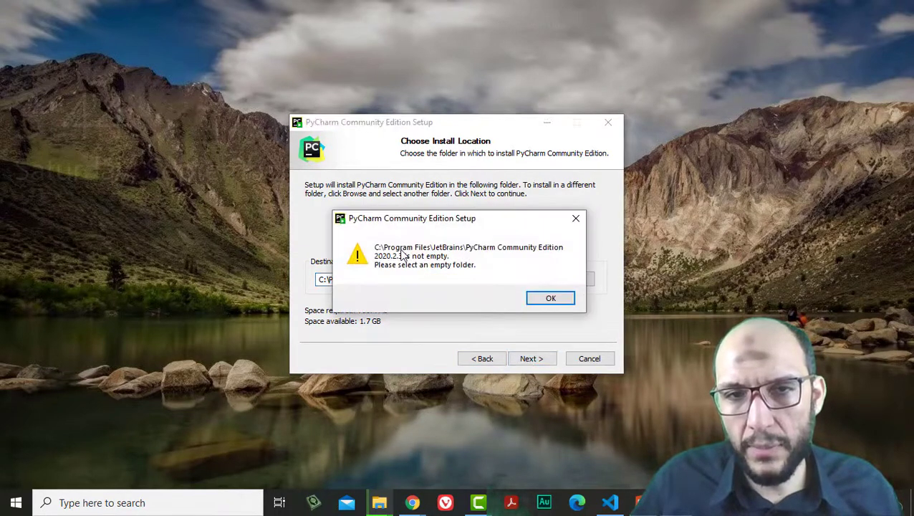
{"action": "left_click", "coordinate": [538, 301]}
- Set the destination folder to C:\Program Files\JetBrains\PyCharm Community Edition 2020 and continue to the installation options
{"action": "left_click_drag", "start_coordinate": [367, 280], "coordinate": [545, 271]}
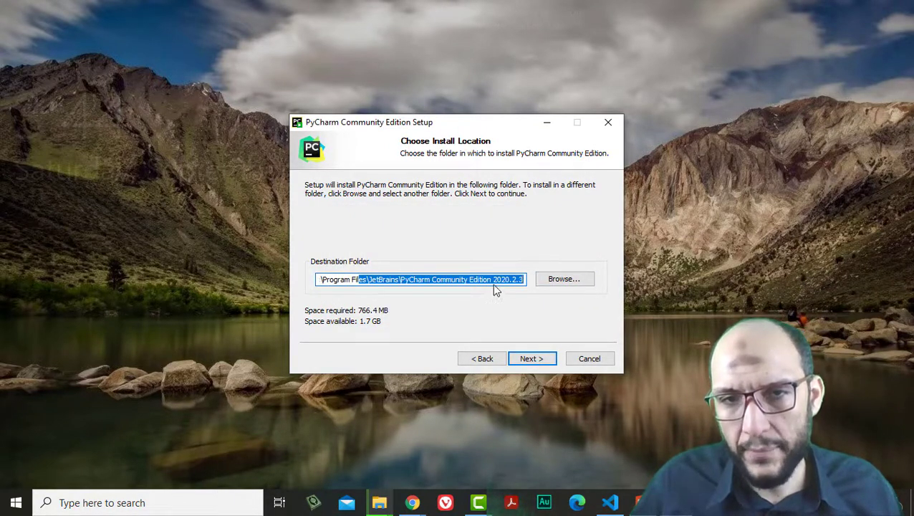
{"action": "left_click_drag", "start_coordinate": [494, 285], "coordinate": [536, 280]}
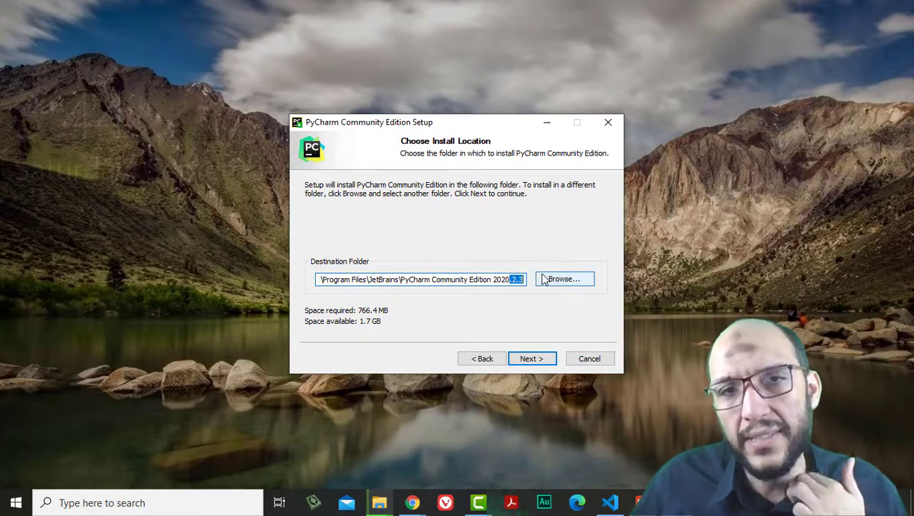
{"action": "key", "text": "BackSpace"}
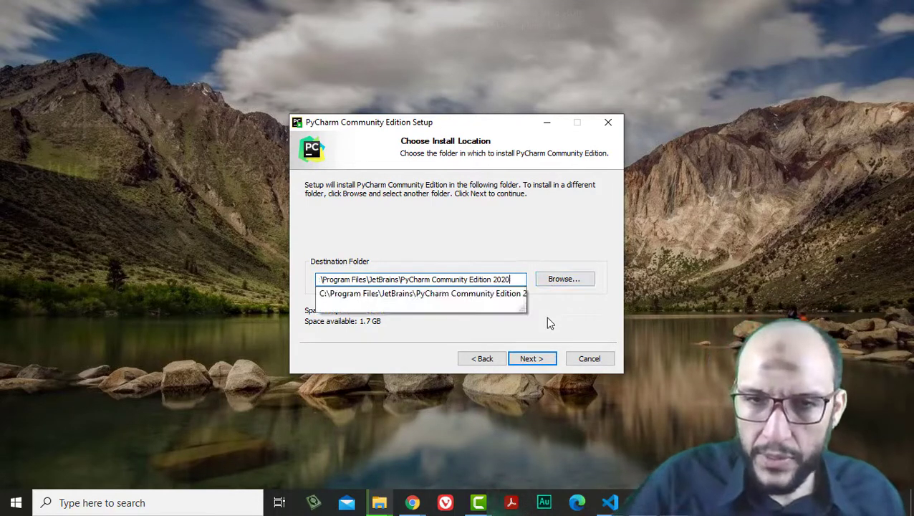
{"action": "key", "text": "Escape"}
{"action": "left_click", "coordinate": [531, 359]}
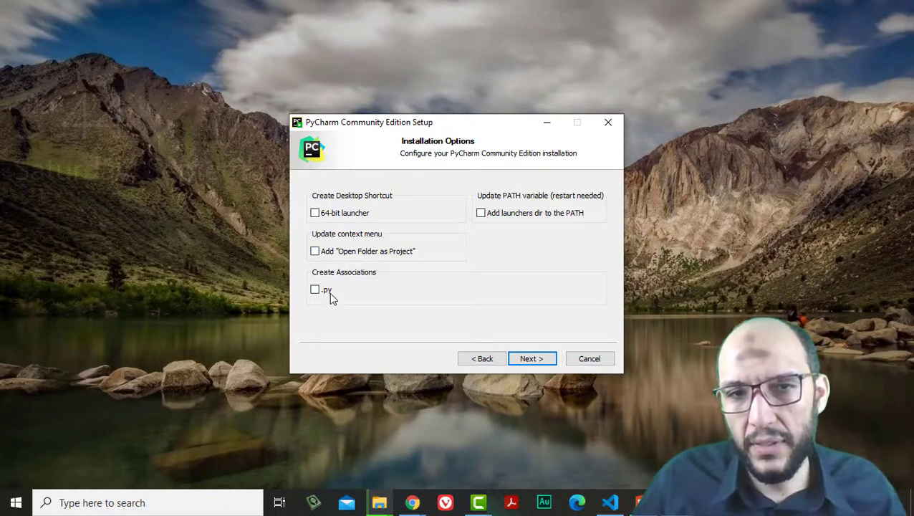
- Enable adding the launchers dir to the PATH and start the installation with the JetBrains Start Menu folder
{"action": "left_click", "coordinate": [516, 218]}
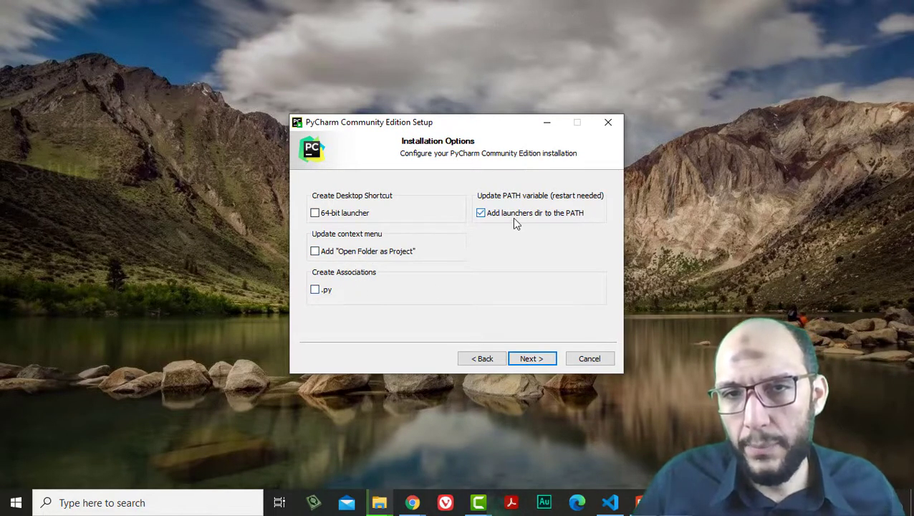
{"action": "left_click", "coordinate": [532, 360]}
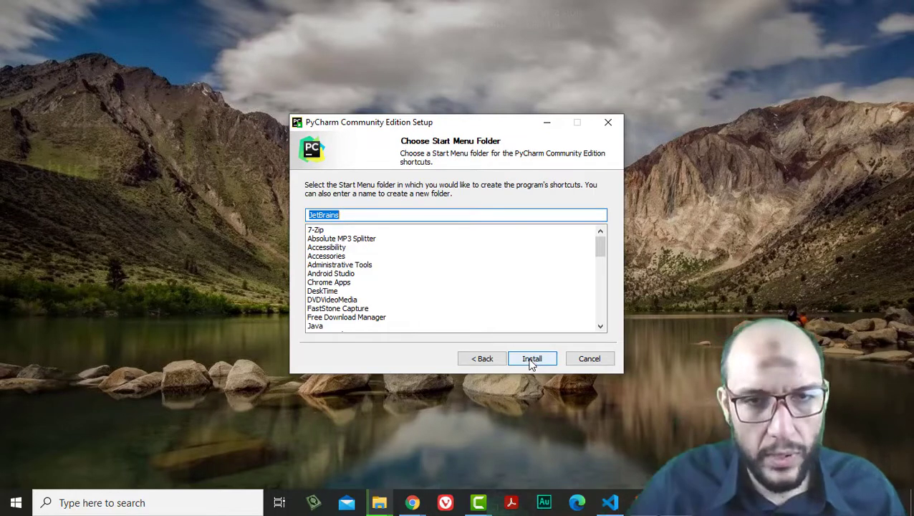
{"action": "left_click", "coordinate": [532, 360]}
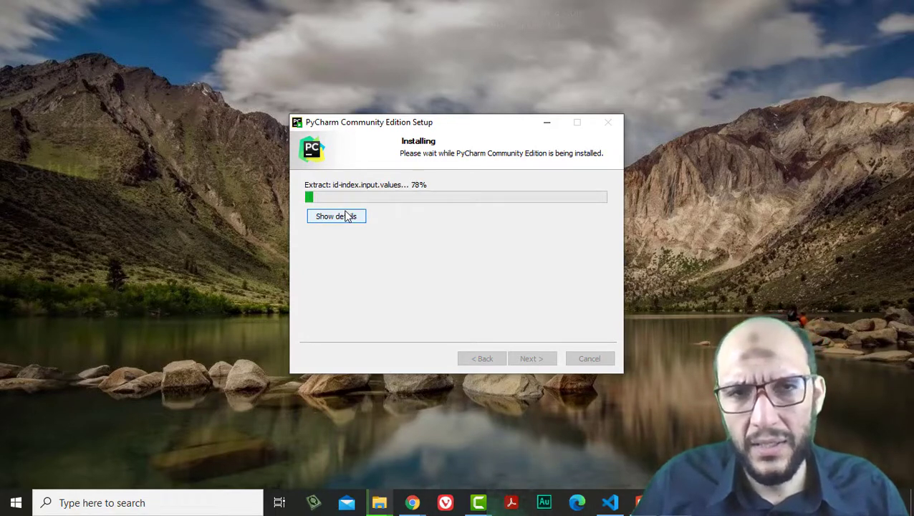
- Finish the PyCharm setup with the manual reboot option and refresh the desktop
{"action": "left_click_drag", "start_coordinate": [382, 122], "coordinate": [385, 115]}
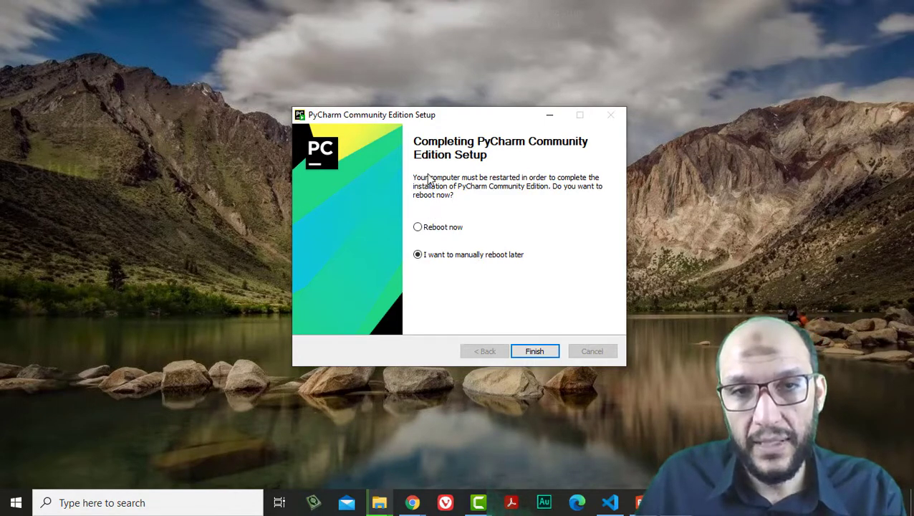
{"action": "left_click", "coordinate": [534, 352]}
{"action": "right_click", "coordinate": [483, 236]}
{"action": "left_click", "coordinate": [424, 278]}
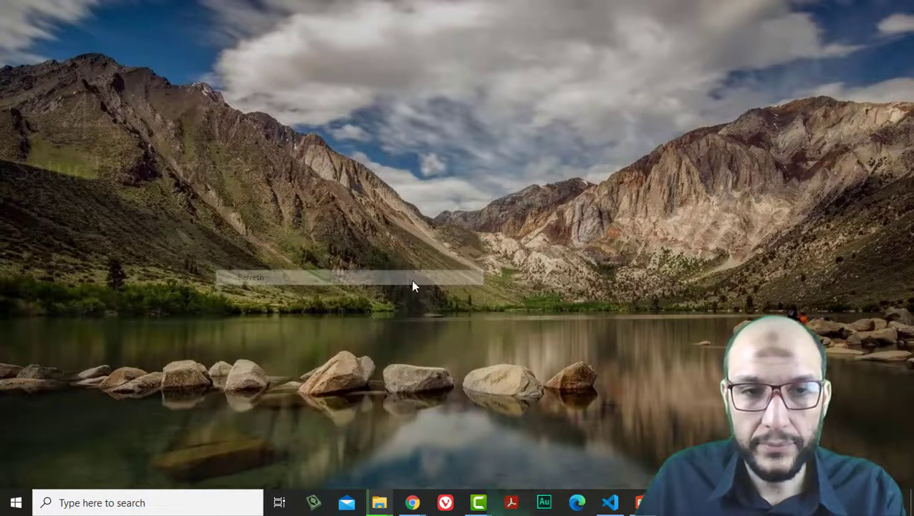
- Launch PyCharm Community Edition 2020.2.3
{"action": "left_click", "coordinate": [16, 502]}
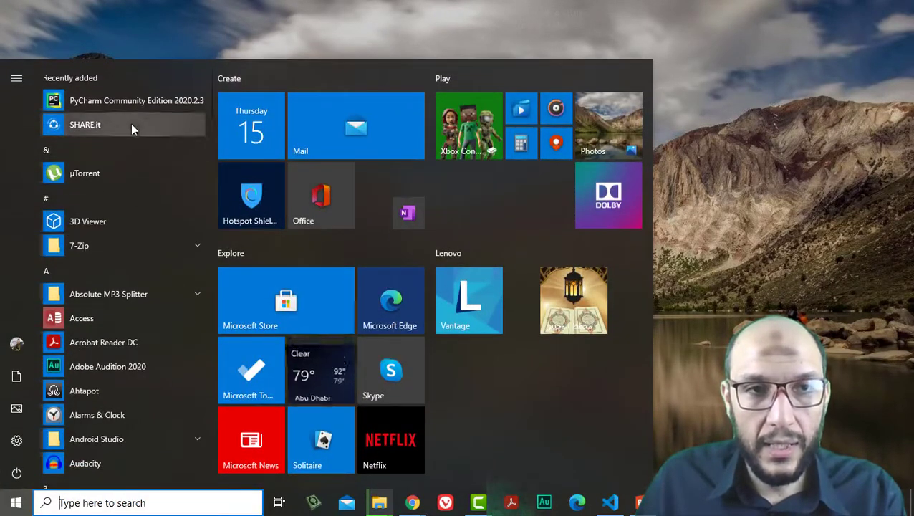
{"action": "left_click", "coordinate": [137, 102]}
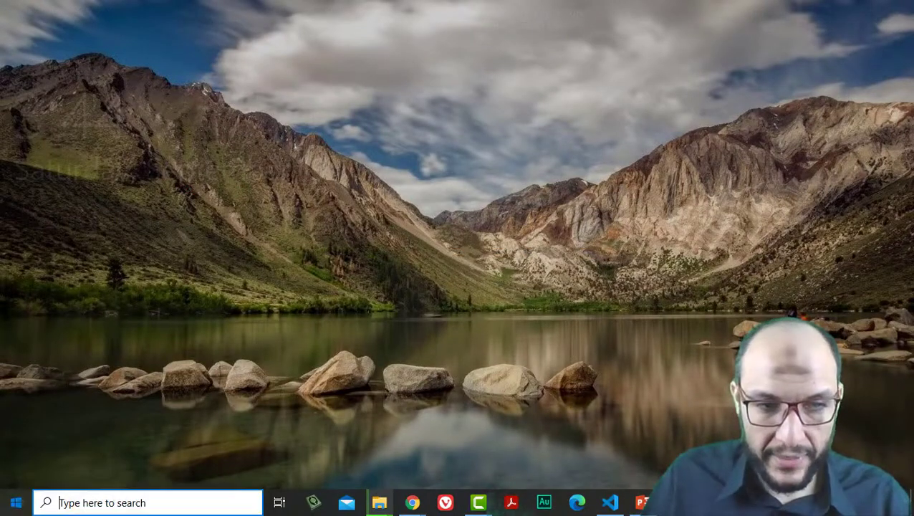
- Launch PyCharm Community Edition 2020.2.3 and remove the Examples project from the recent projects list
{"action": "key", "text": "super"}
{"action": "type", "text": "py"}
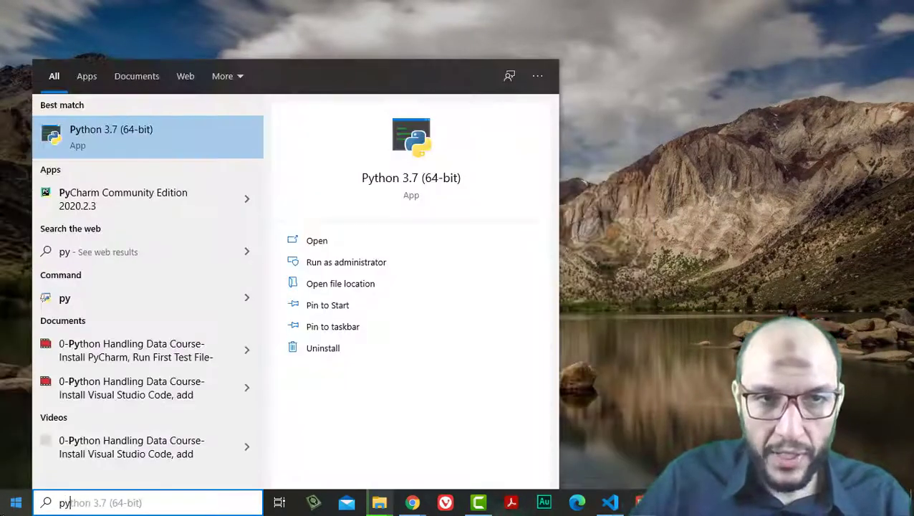
{"action": "type", "text": "c"}
{"action": "key", "text": "Return"}
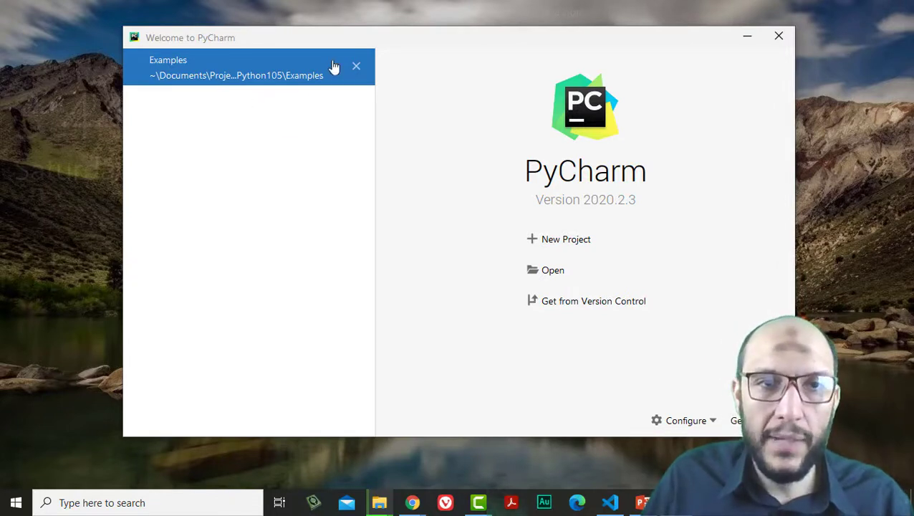
{"action": "left_click", "coordinate": [355, 69]}
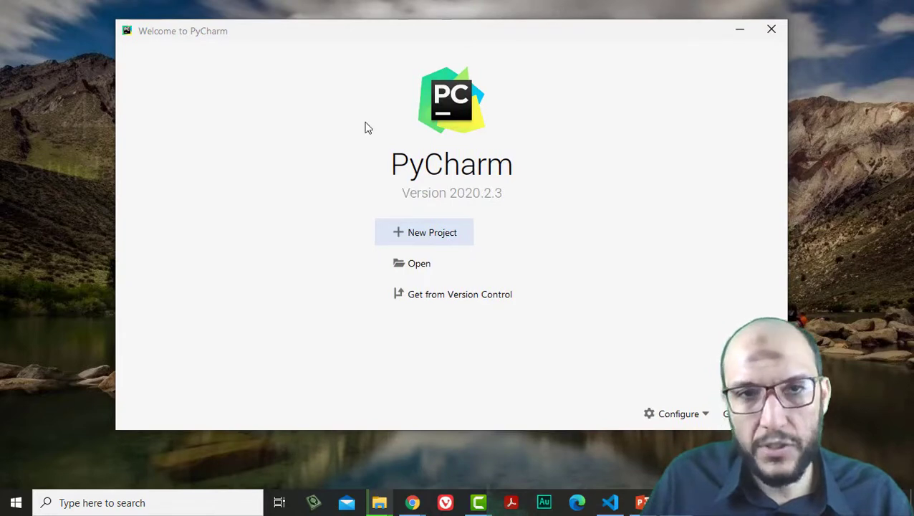
- Open the existing PythonExamples folder inside Python105 as a project
{"action": "left_click", "coordinate": [425, 233]}
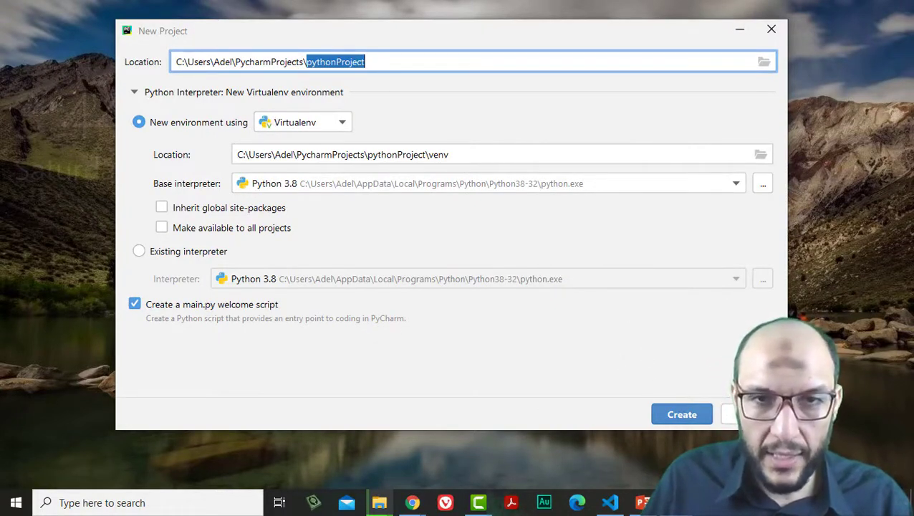
{"action": "key", "text": "Escape"}
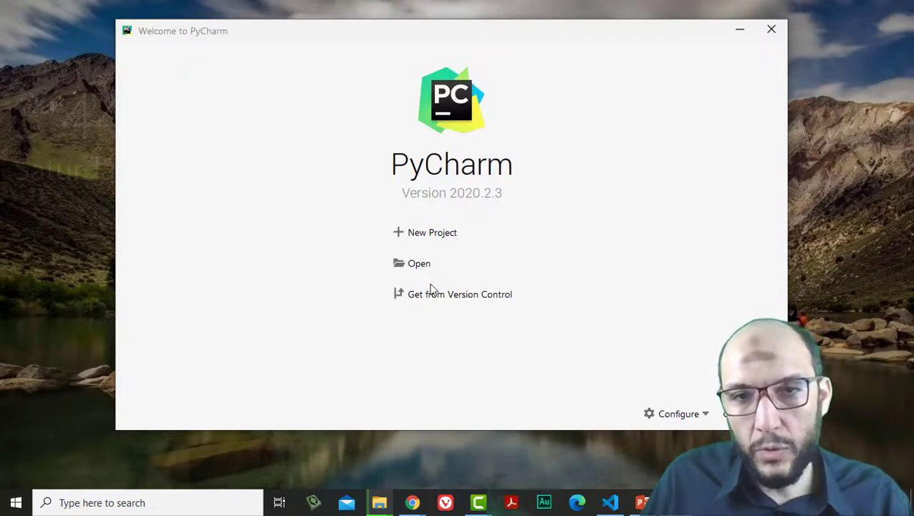
{"action": "left_click", "coordinate": [419, 264]}
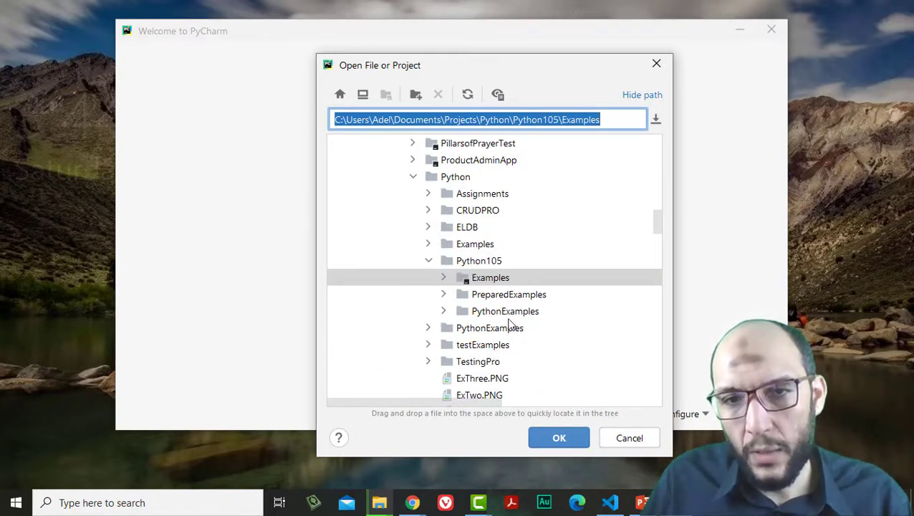
{"action": "left_click", "coordinate": [511, 313]}
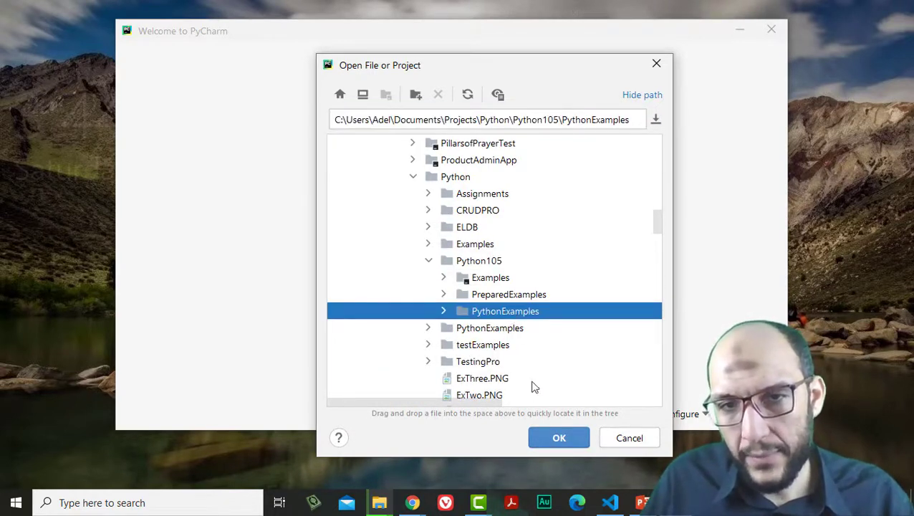
{"action": "left_click", "coordinate": [551, 447]}
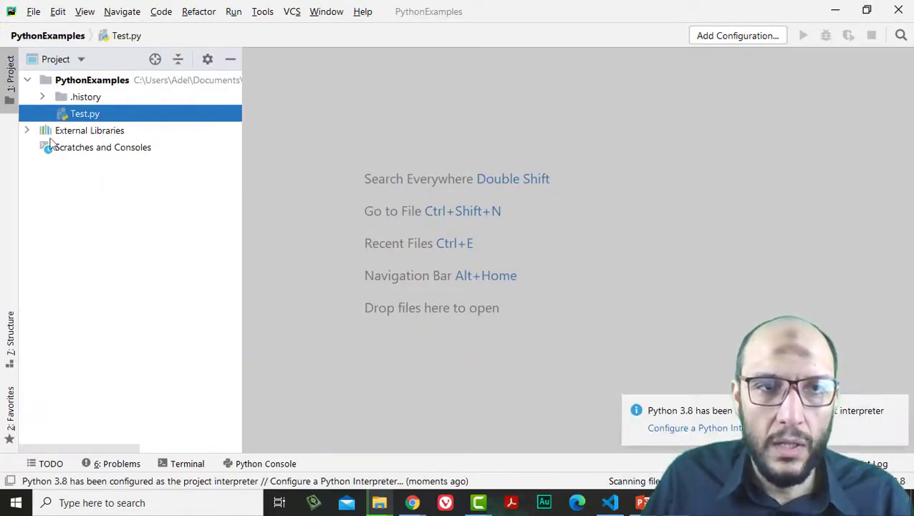
- Create a new file named testPycharm in the PythonExamples project folder
{"action": "left_click", "coordinate": [62, 85]}
{"action": "right_click", "coordinate": [61, 84]}
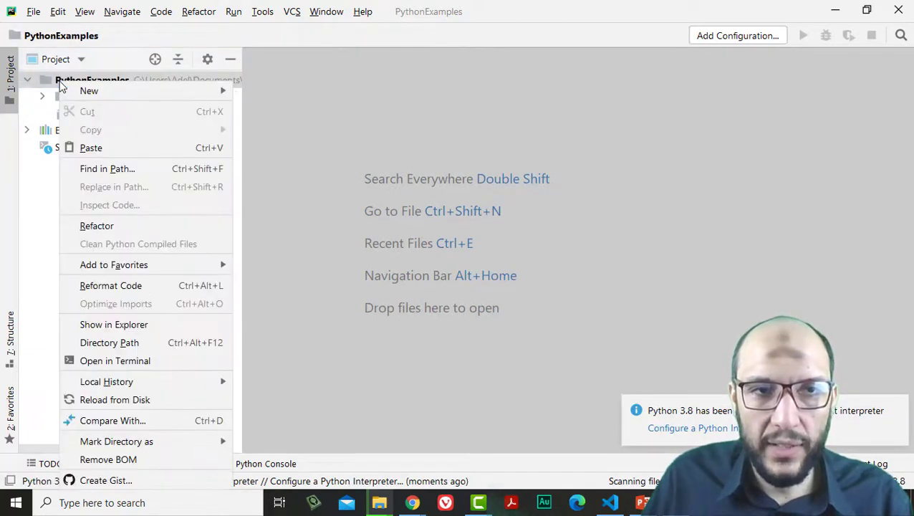
{"action": "mouse_move", "coordinate": [76, 92]}
{"action": "left_click", "coordinate": [300, 95]}
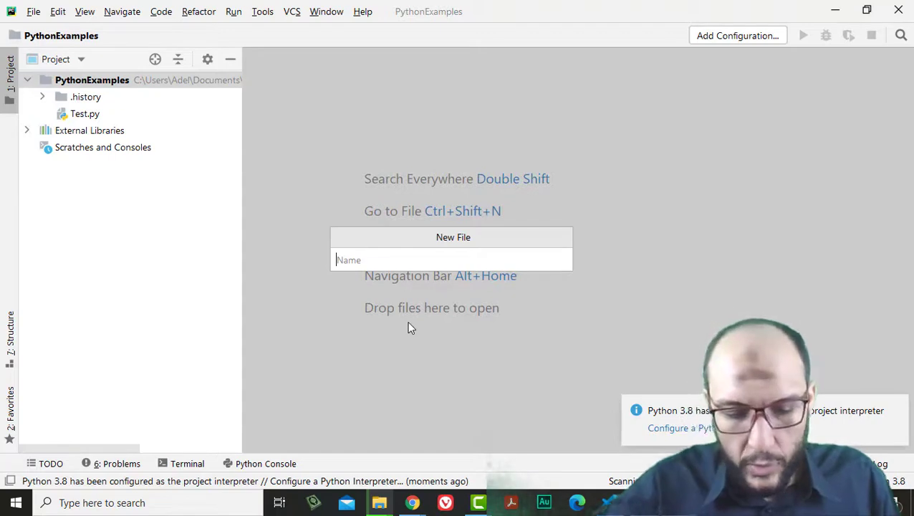
{"action": "type", "text": "test"}
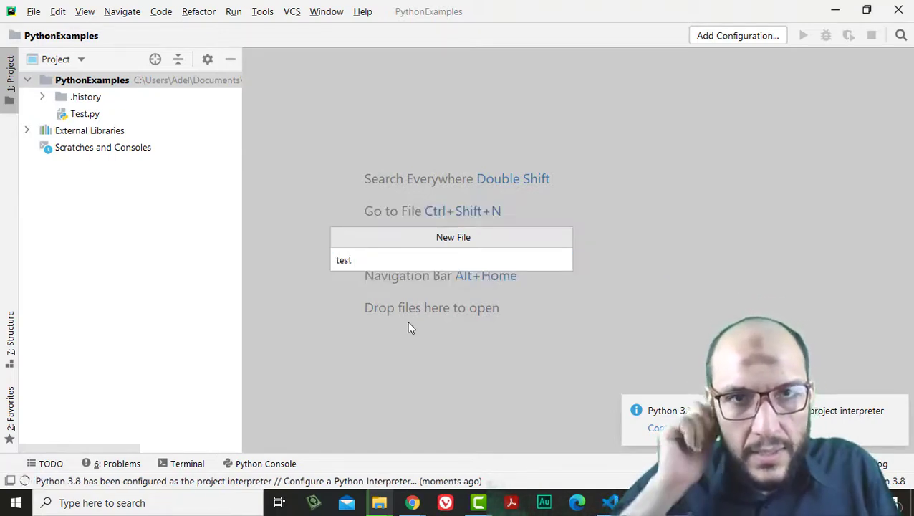
{"action": "type", "text": "Pycharm"}
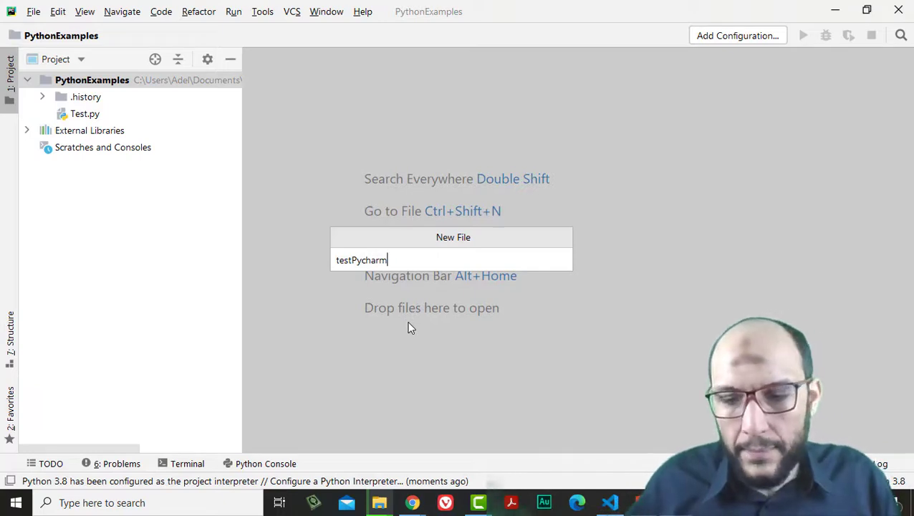
{"action": "key", "text": "Return"}
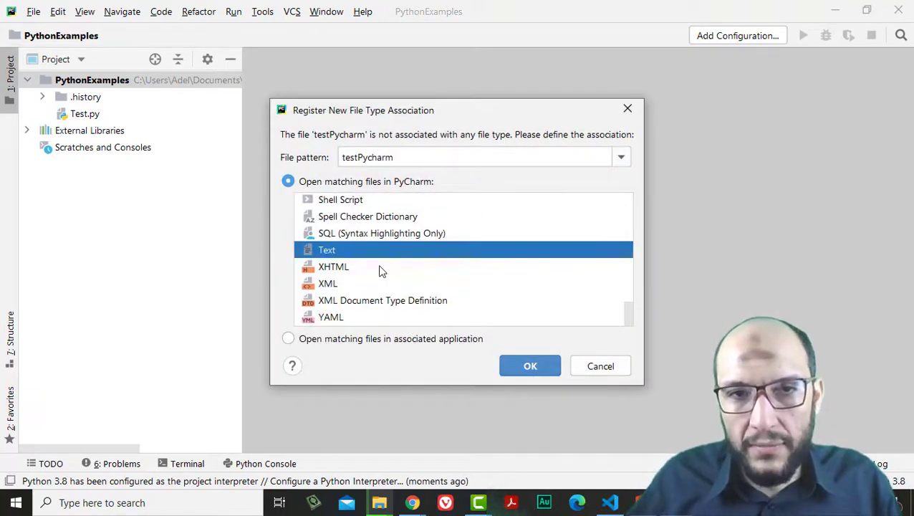
- Associate the testPycharm file pattern with the Python file type
{"action": "scroll", "coordinate": [382, 271], "scroll_direction": "up", "scroll_amount": 5}
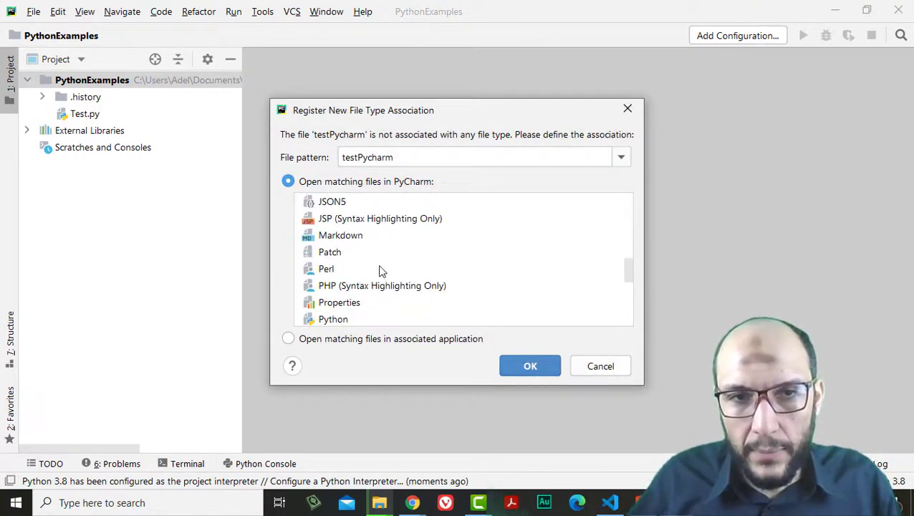
{"action": "scroll", "coordinate": [381, 271], "scroll_direction": "up", "scroll_amount": 1}
{"action": "left_click", "coordinate": [383, 237]}
{"action": "type", "text": "p"}
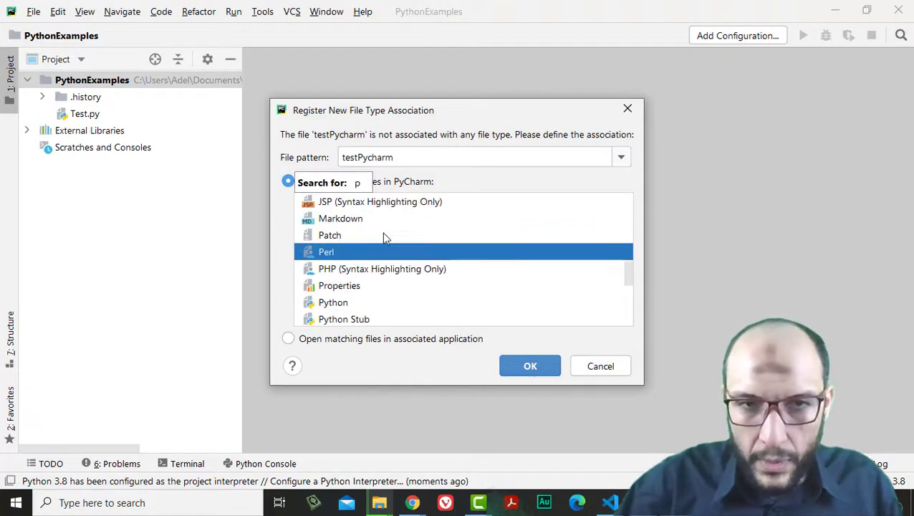
{"action": "type", "text": "y"}
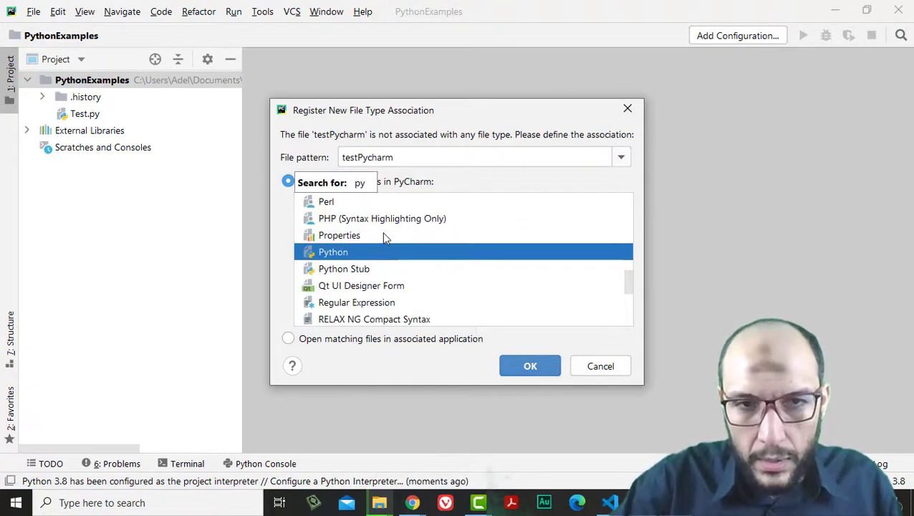
{"action": "key", "text": "Return"}
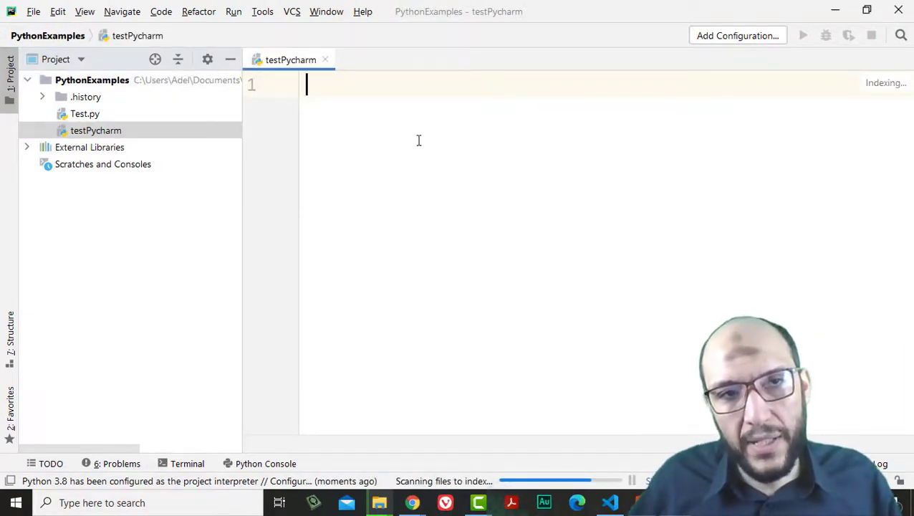
- Write the statement print("Welcome to PyCharm") on line 1 of the testPycharm file
{"action": "type", "text": "pri"}
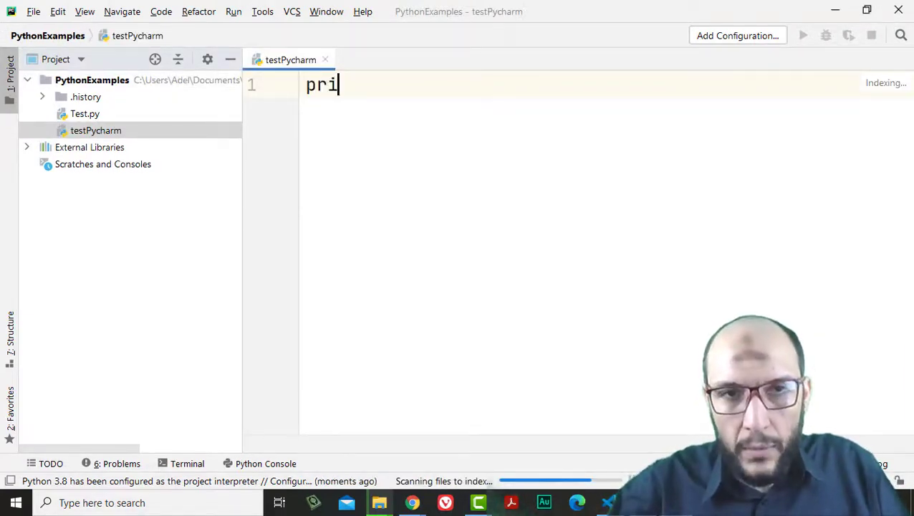
{"action": "type", "text": "nt(\""}
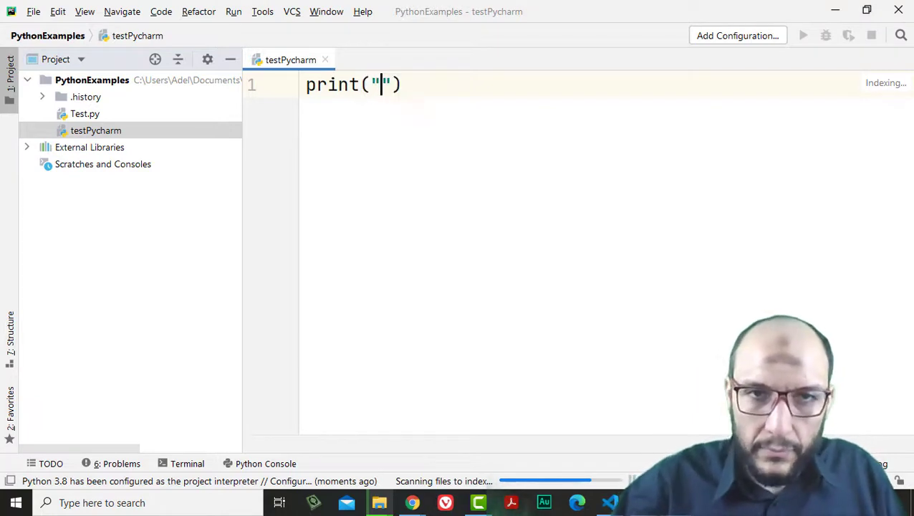
{"action": "type", "text": "Welcome to"}
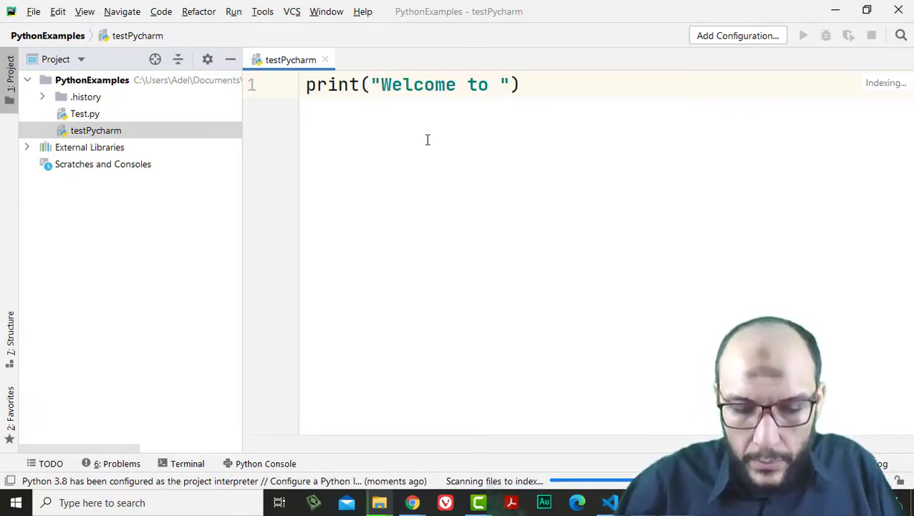
{"action": "type", "text": " PyCharm"}
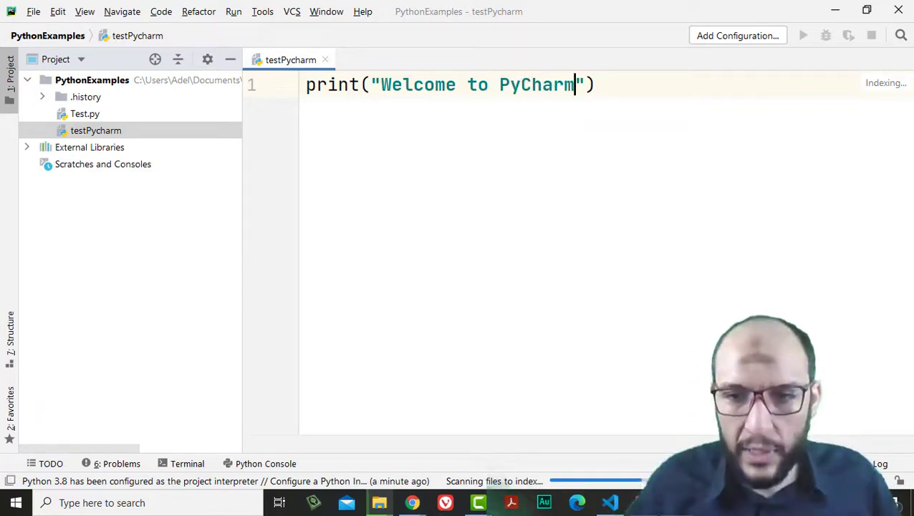
- Open the editor's Font settings and examine the available monospaced fonts
{"action": "left_click", "coordinate": [31, 13]}
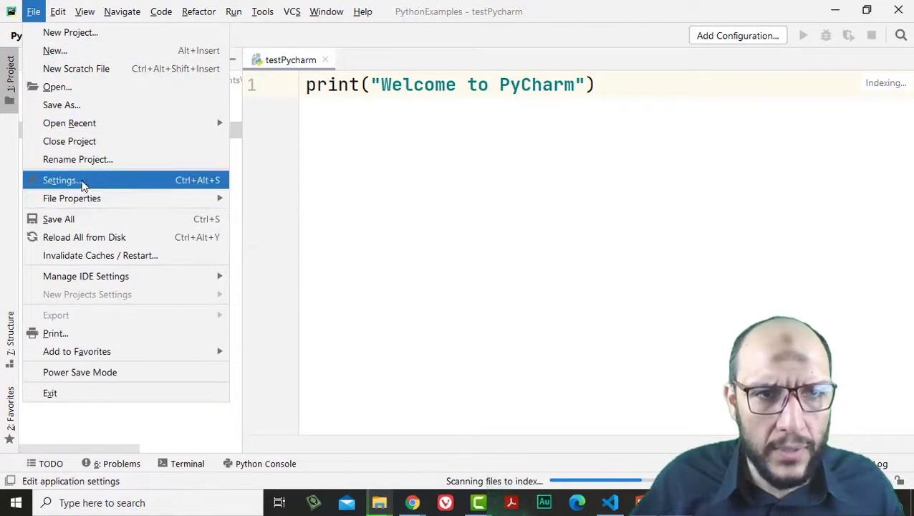
{"action": "left_click", "coordinate": [123, 179]}
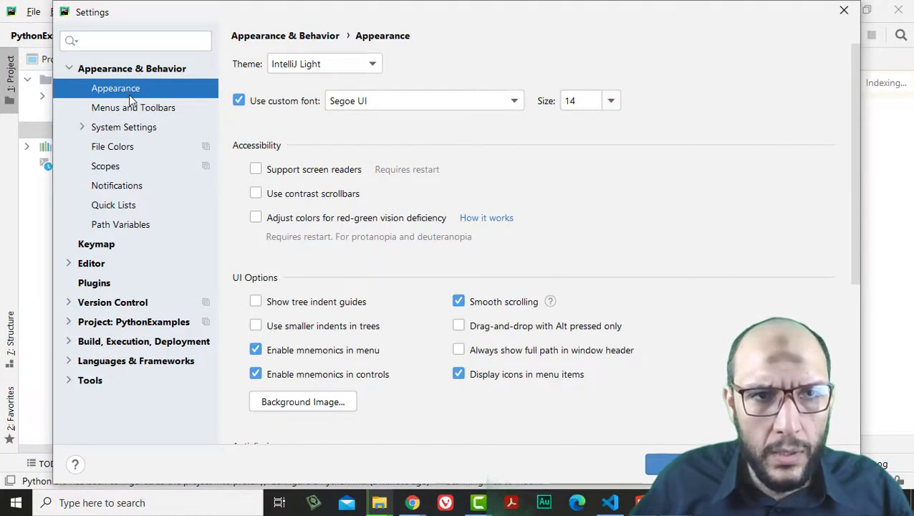
{"action": "left_click", "coordinate": [118, 269]}
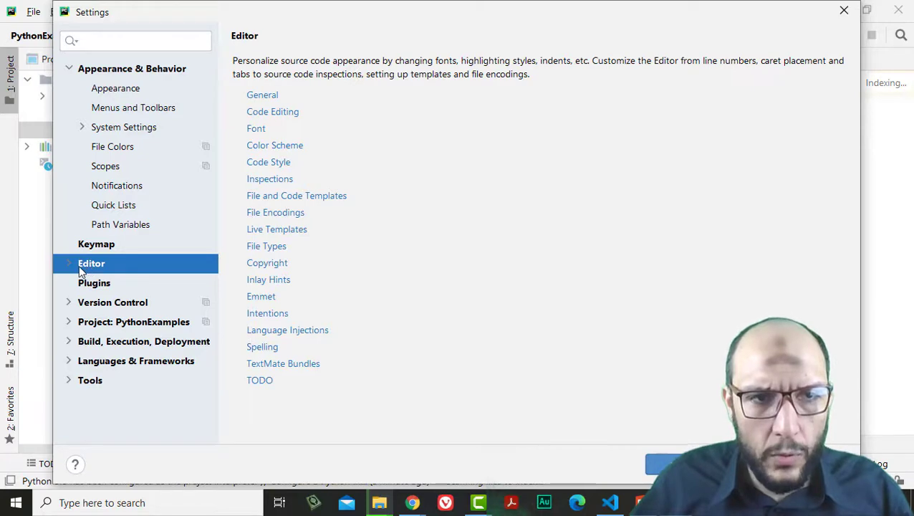
{"action": "left_click", "coordinate": [256, 129]}
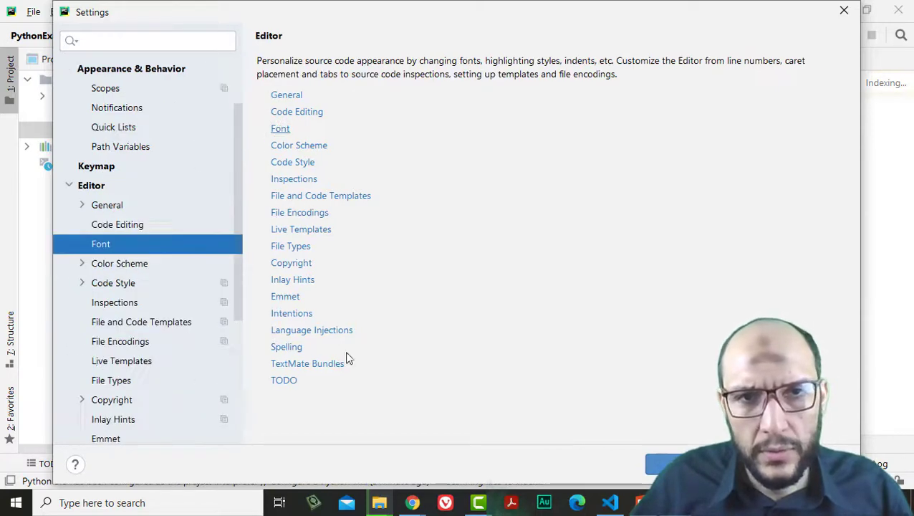
{"action": "left_click", "coordinate": [387, 75]}
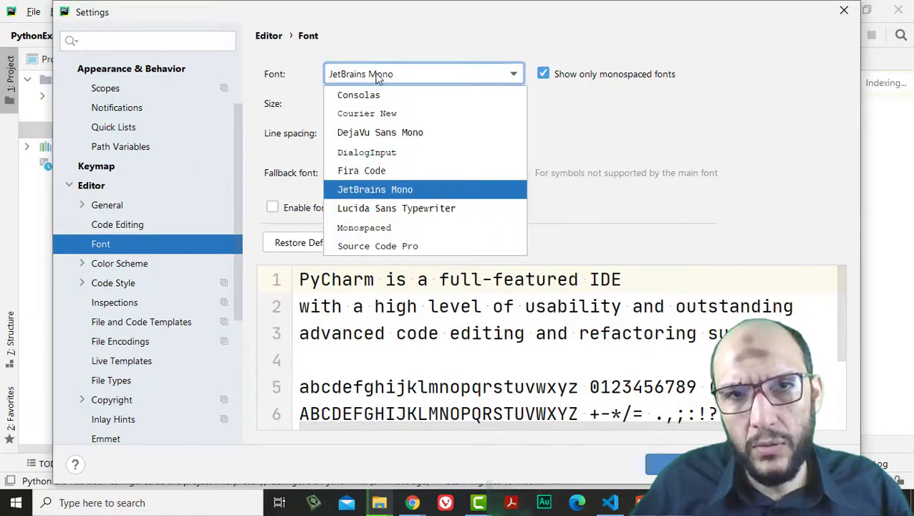
{"action": "left_click", "coordinate": [378, 79]}
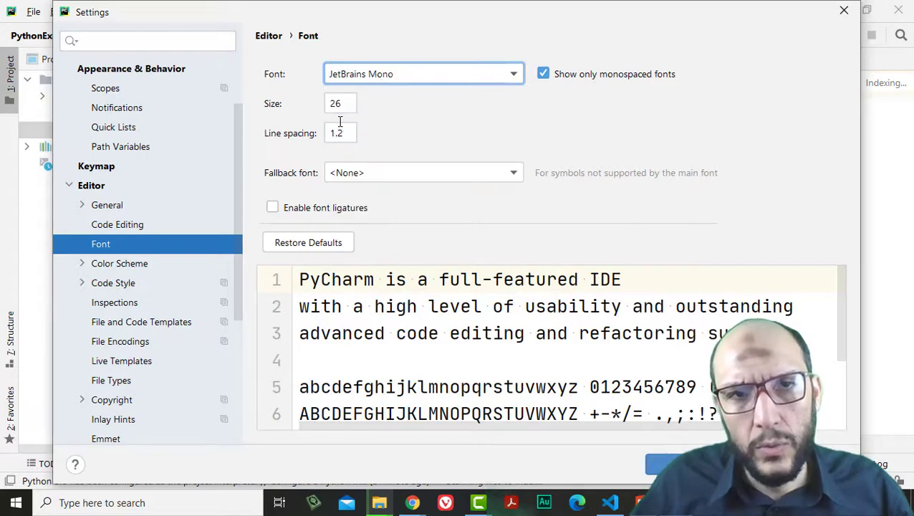